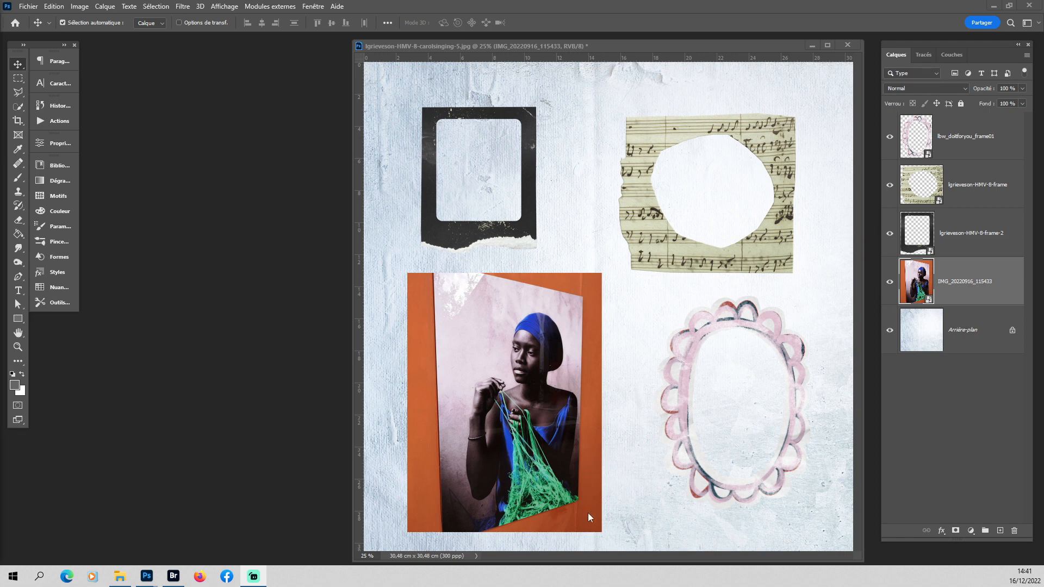
Try masking the photo behind the black frame with a rectangular selection slightly larger than the opening, and undo the mask
drag(592, 489, 554, 306)
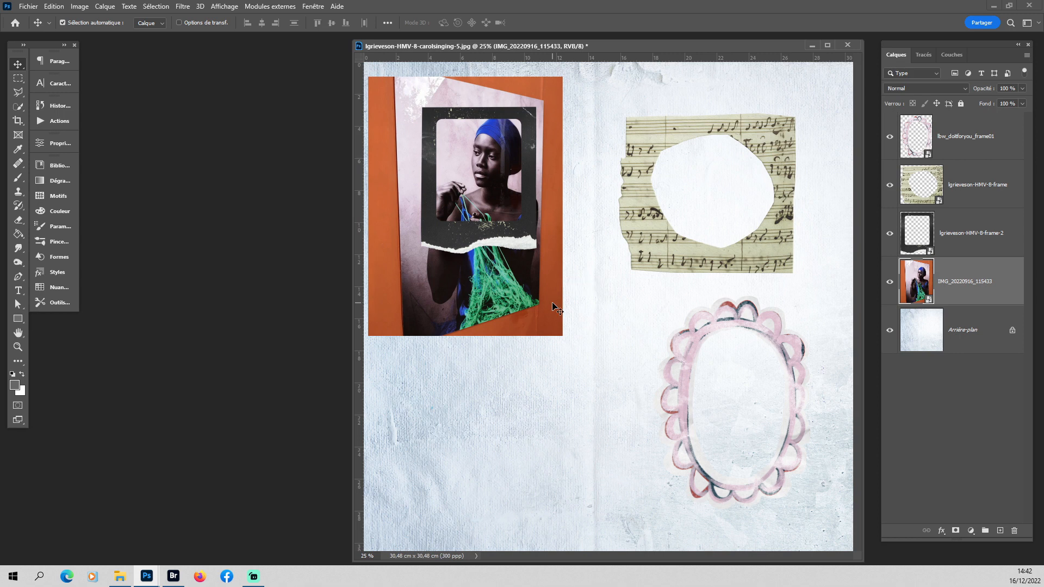
click(20, 83)
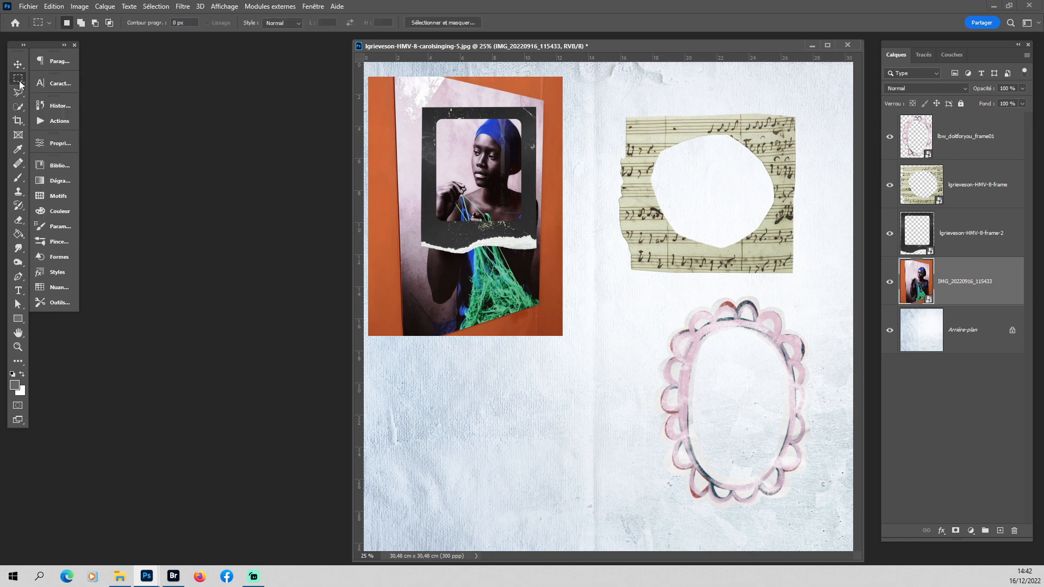
drag(429, 115, 529, 228)
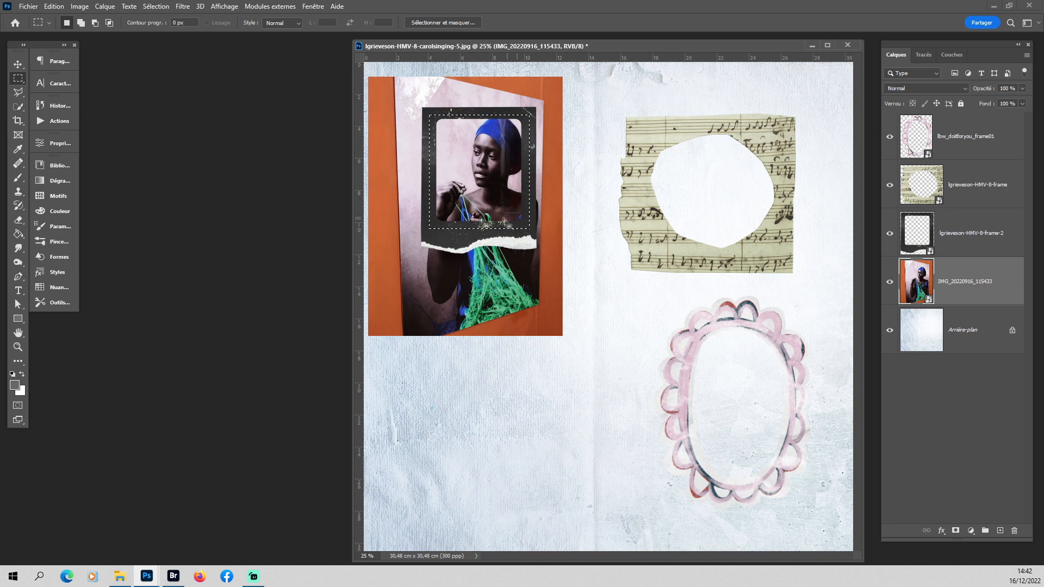
click(956, 531)
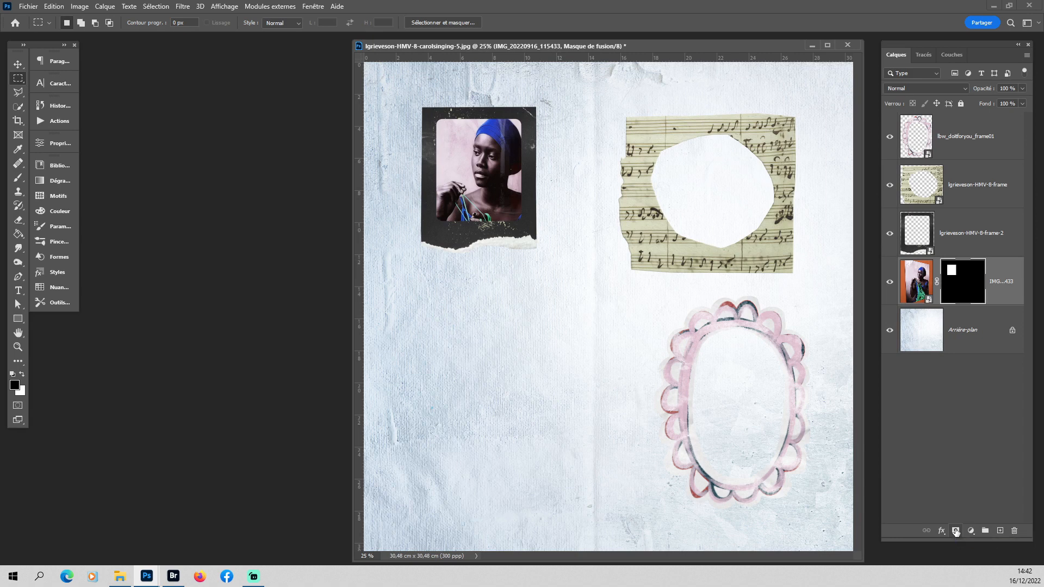
key(ctrl+z)
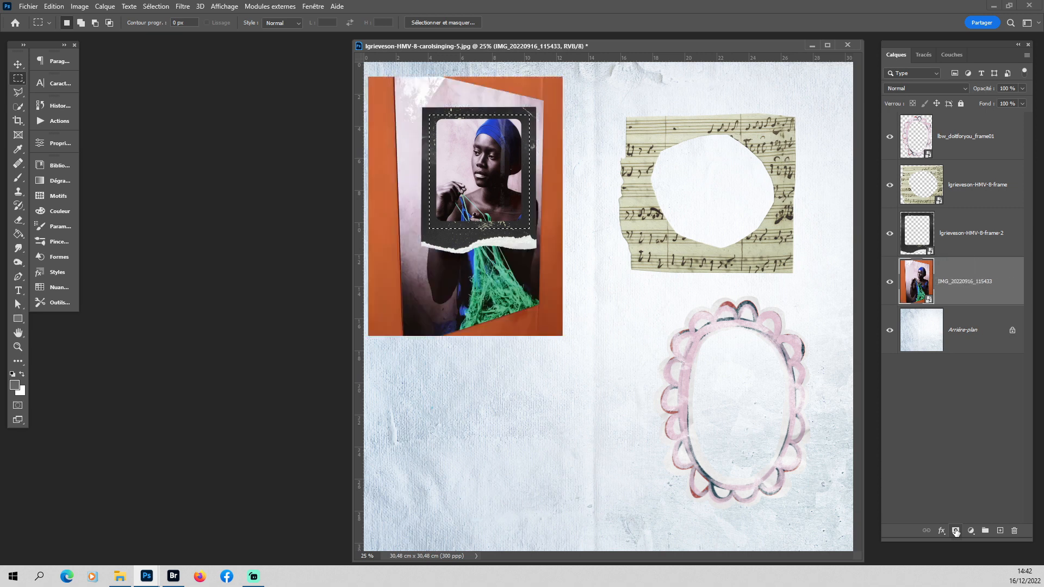
key(ctrl+d)
Try masking the photo behind the sheet-music frame with an elliptical selection slightly larger than the opening, and undo the mask
click(17, 65)
drag(496, 304, 721, 321)
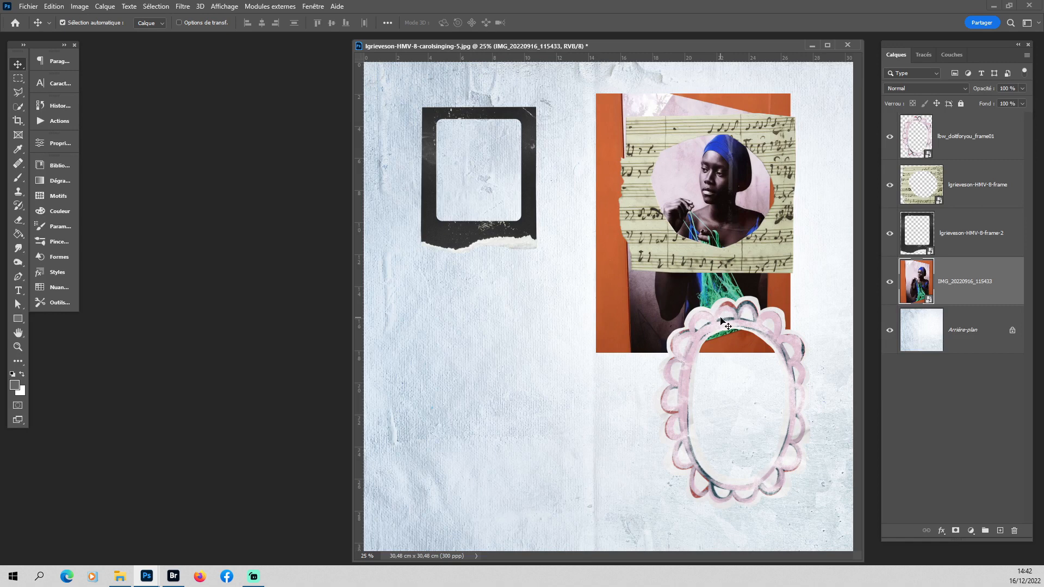
click(22, 82)
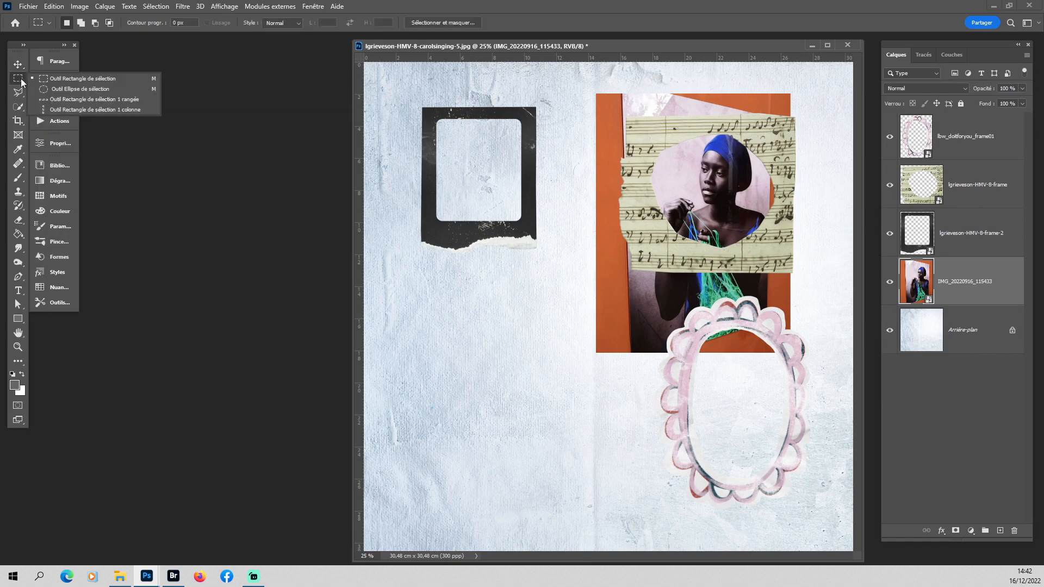
click(77, 90)
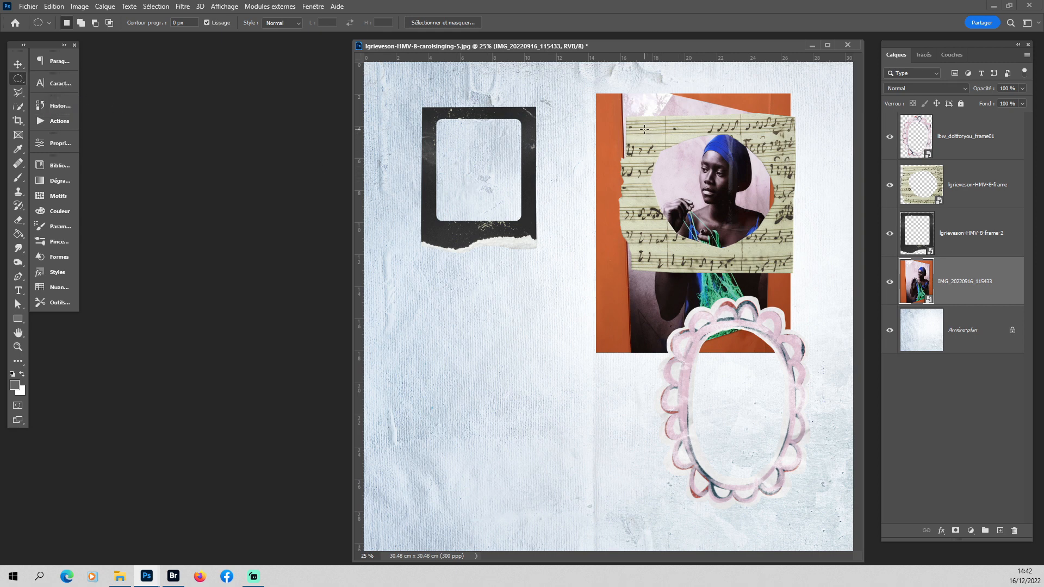
drag(644, 129, 817, 262)
drag(743, 249, 744, 241)
click(955, 531)
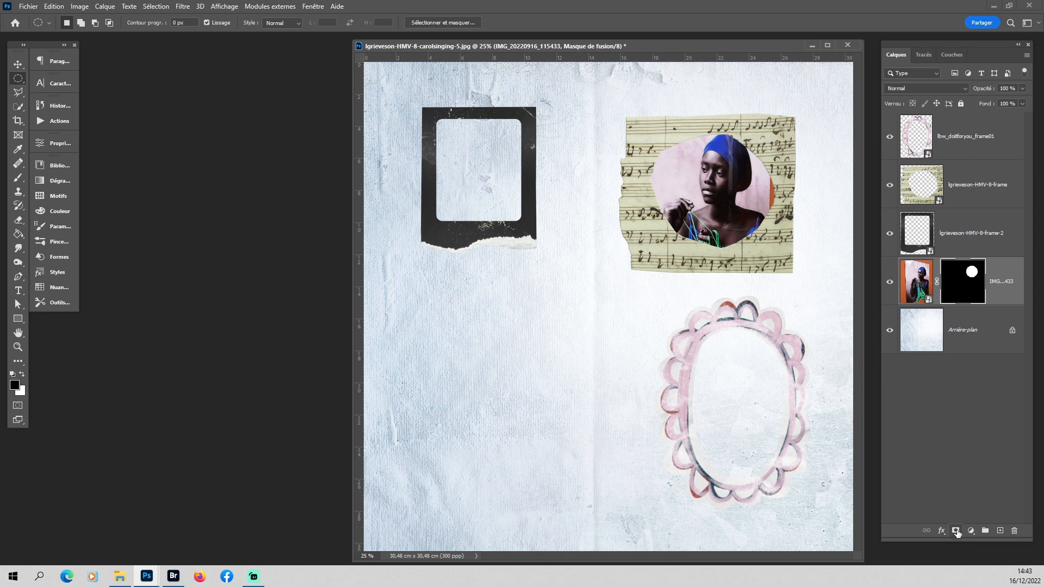
key(ctrl+z)
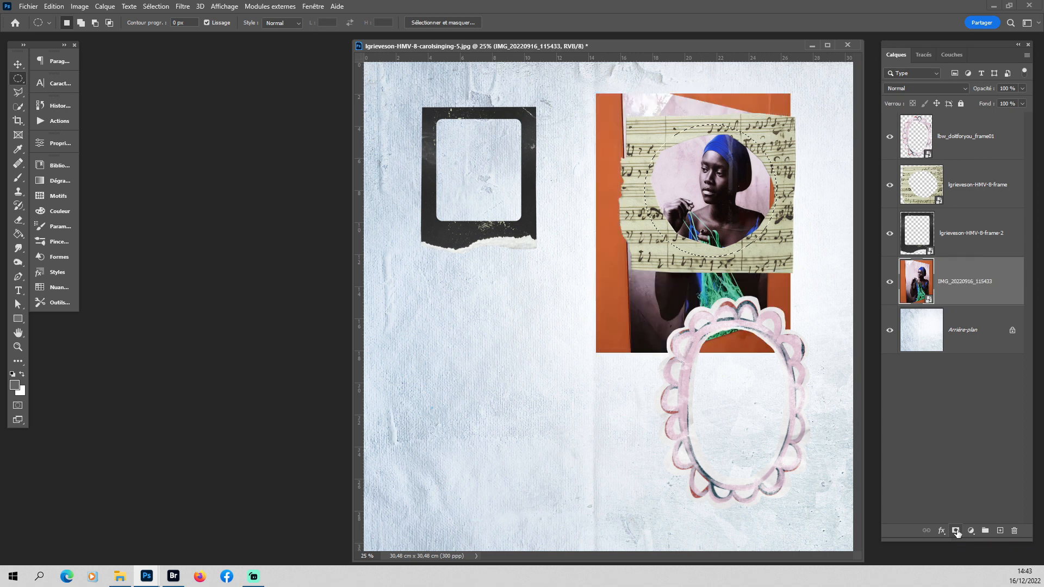
key(ctrl+d)
Move the photo behind the pink scalloped frame and mask it with a polygonal lasso selection just outside the oval opening
click(18, 64)
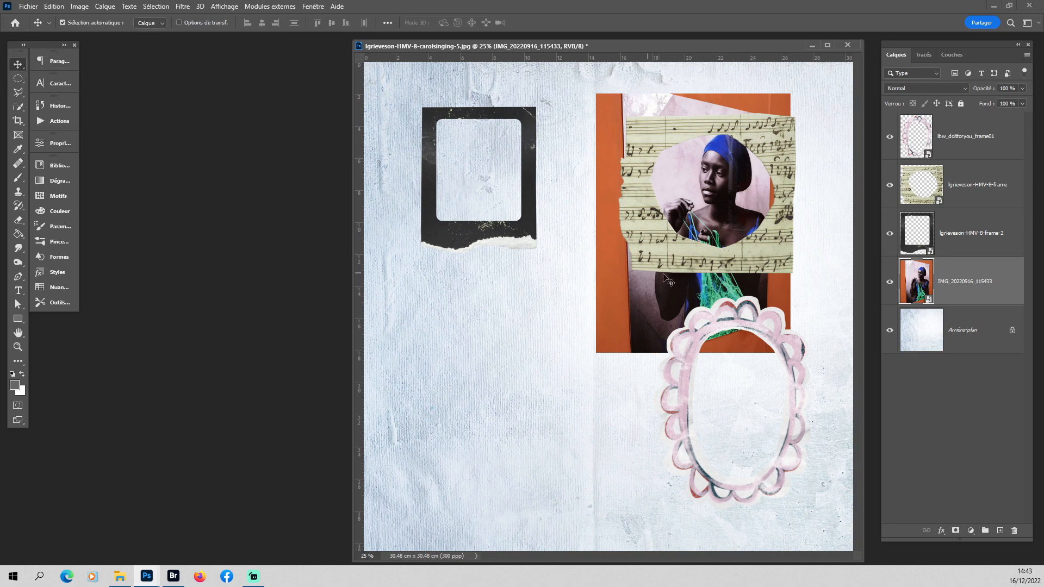
drag(637, 300, 668, 505)
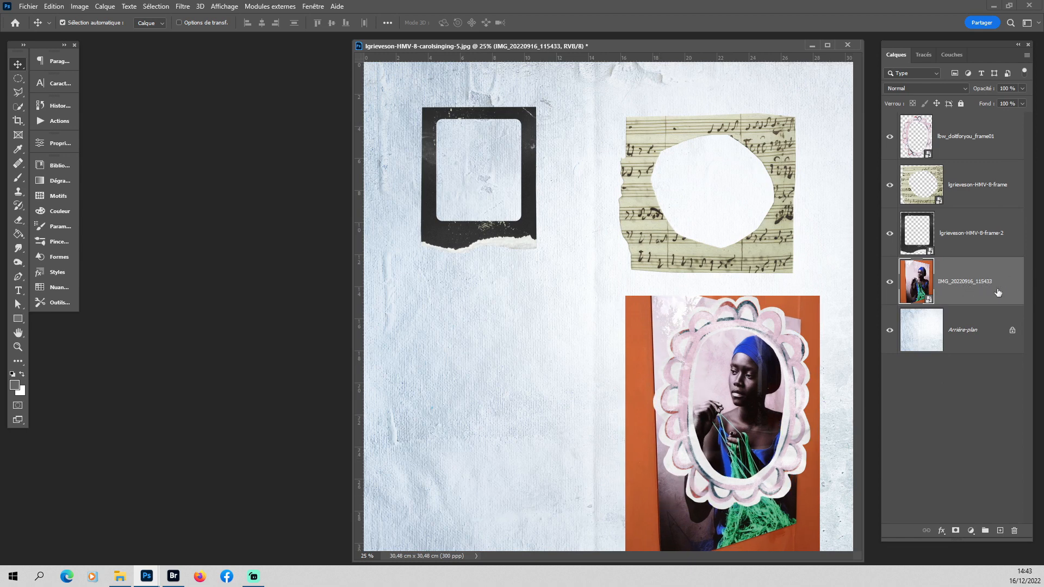
click(18, 93)
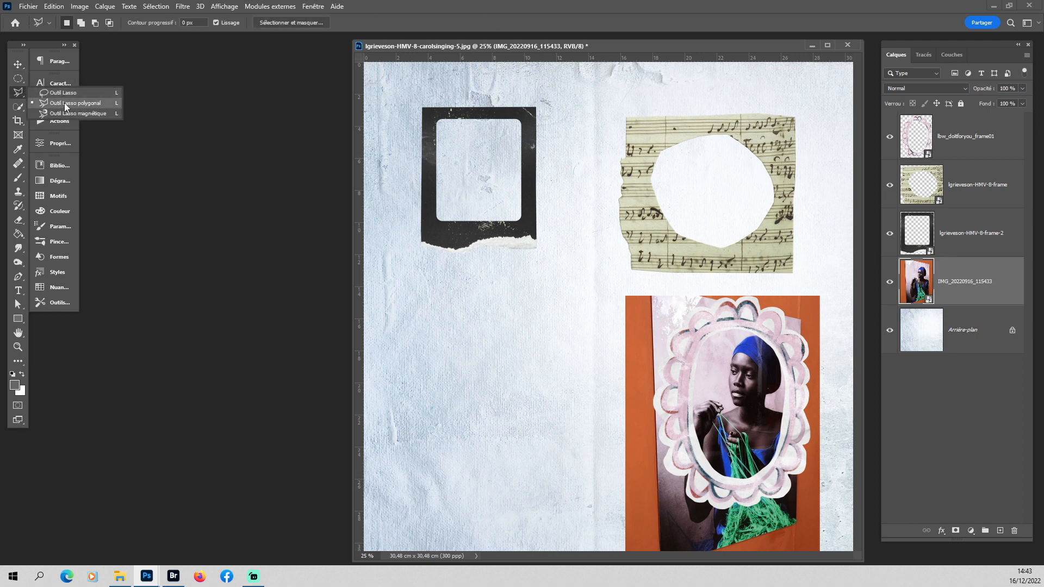
click(698, 331)
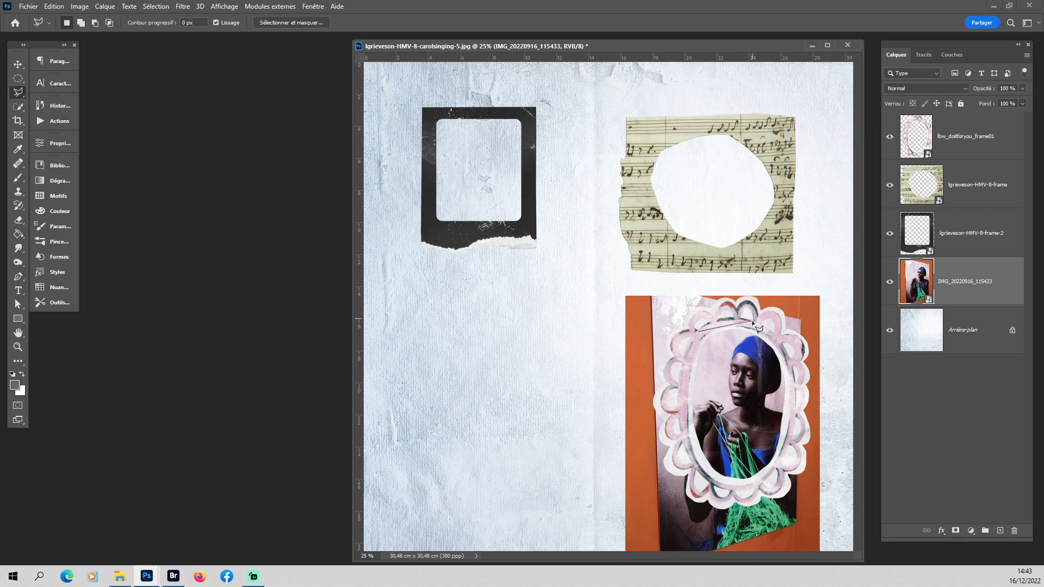
click(729, 321)
click(754, 323)
click(787, 363)
click(789, 447)
click(772, 469)
click(748, 486)
click(705, 479)
click(700, 332)
click(955, 530)
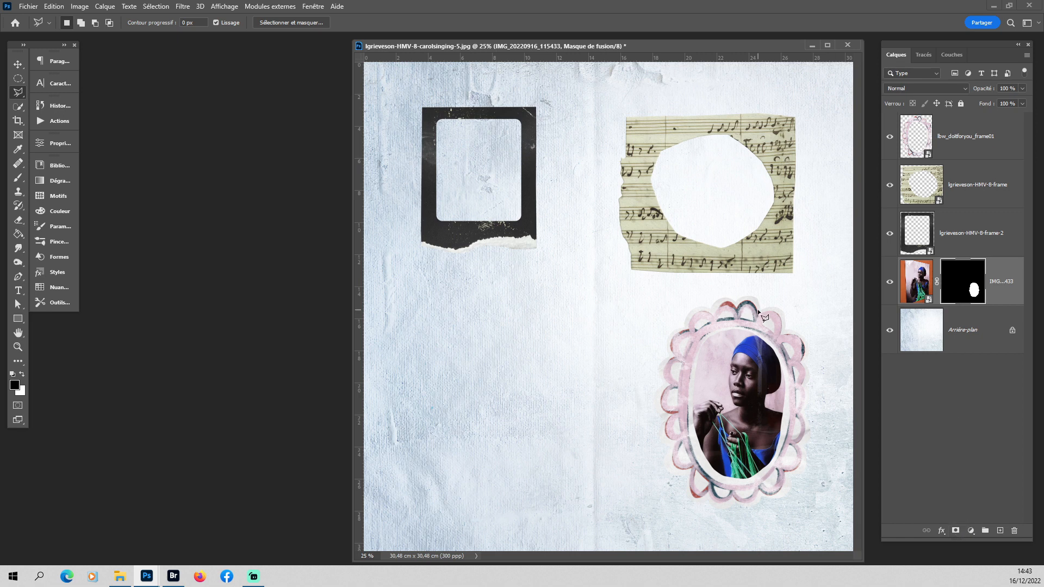
Place the lbw_doitforyou_frame01 layer directly above the masked photo layer and merge the two layers
click(18, 64)
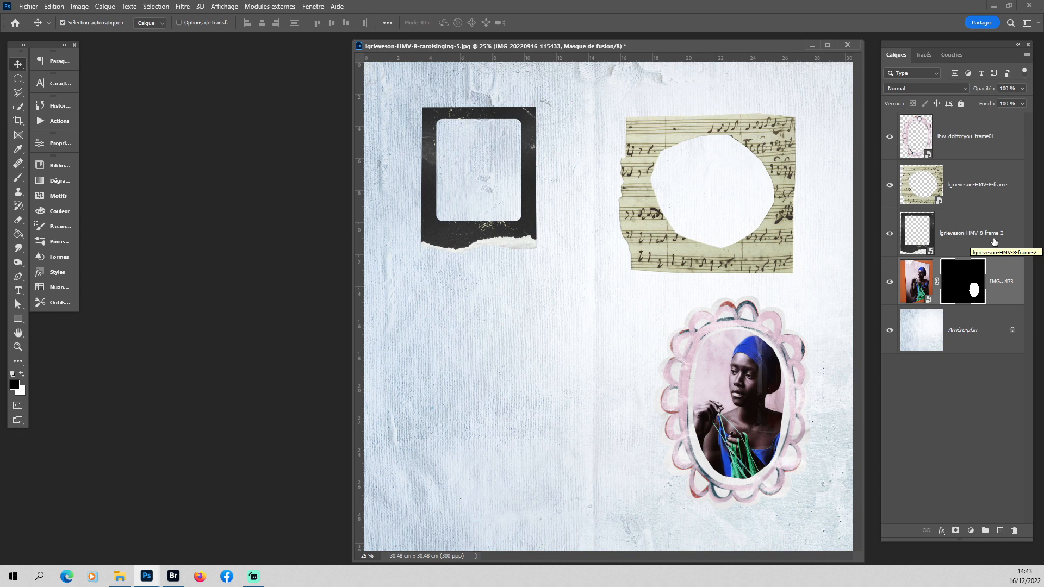
drag(1011, 143, 1005, 264)
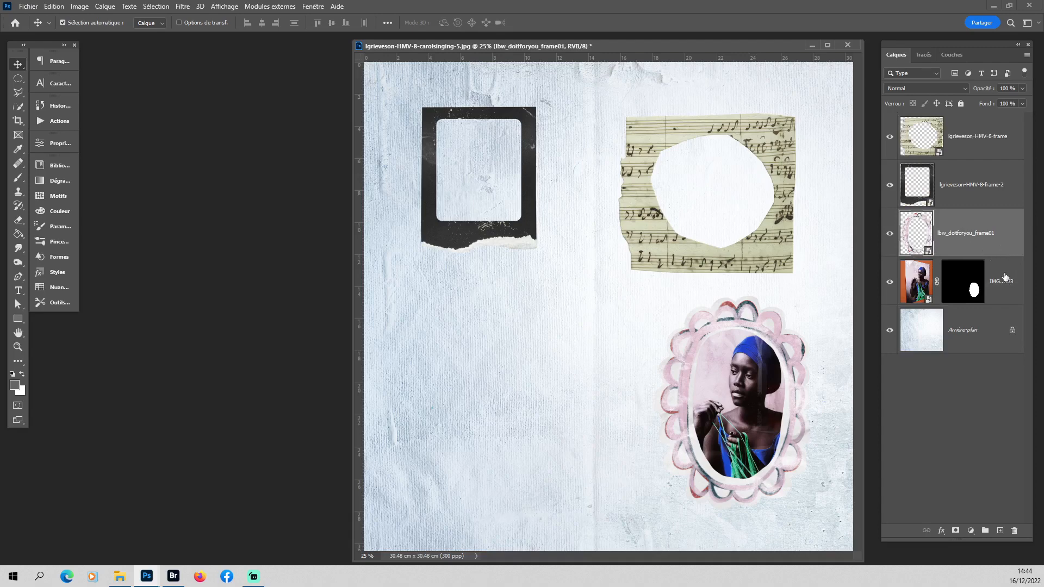
ctrl+click(1004, 274)
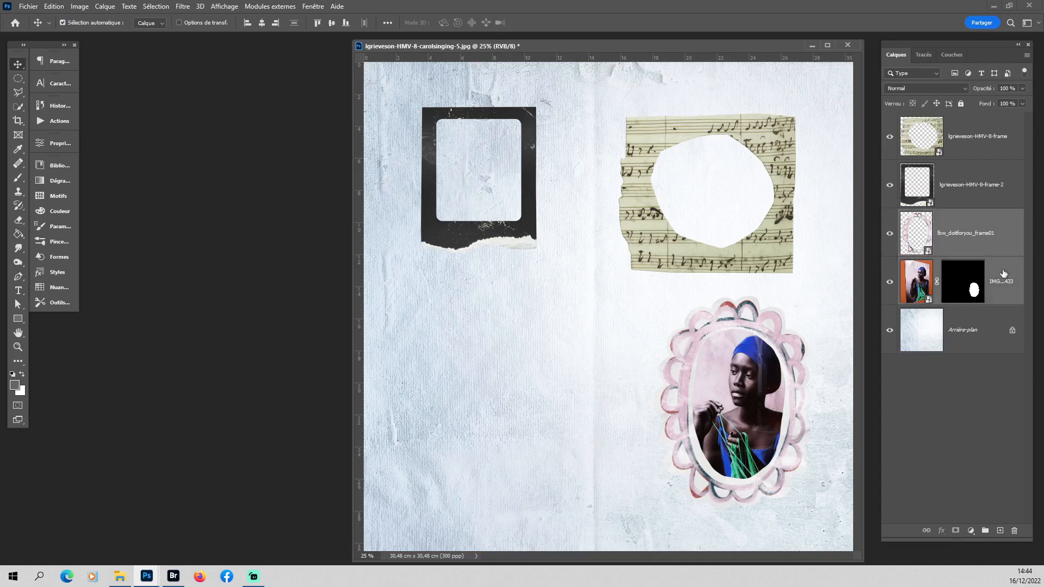
right_click(1002, 268)
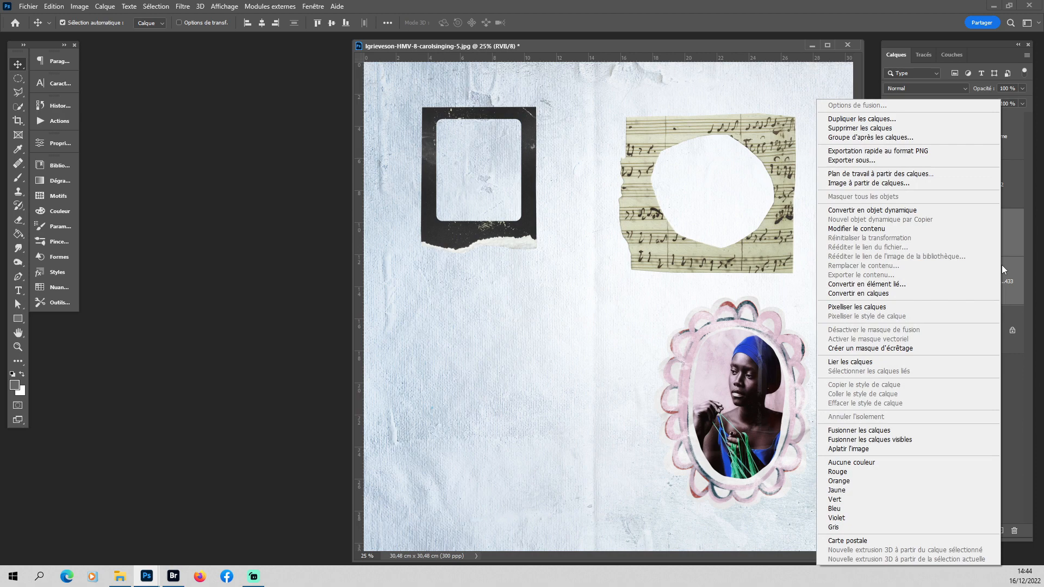
click(927, 430)
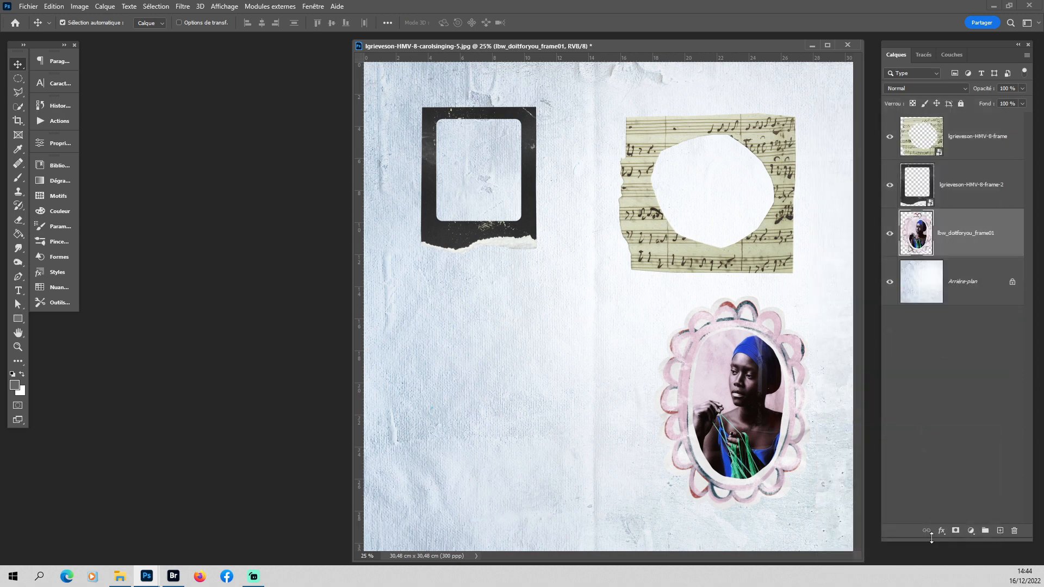
Give the merged frame a black drop shadow (Lumière linéaire, 32% opacity, 94°, distance 15 px, size 8 px) and separate it onto its own layer
click(942, 531)
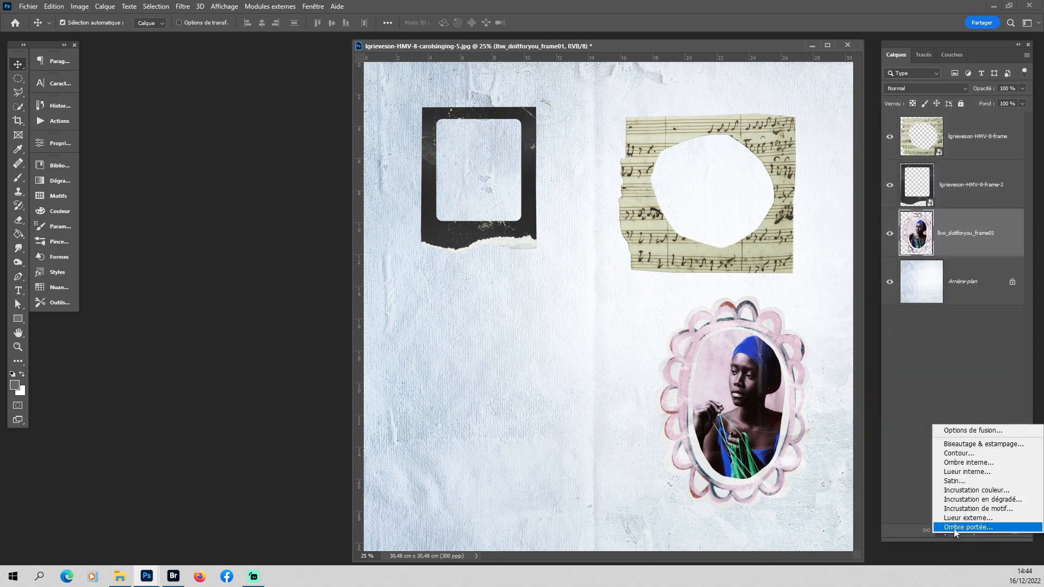
click(955, 528)
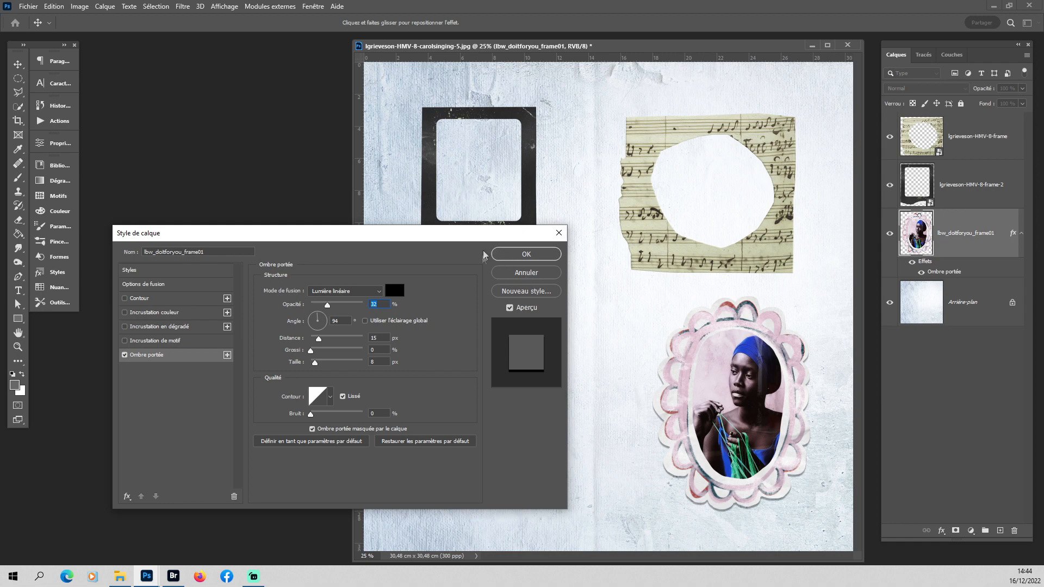
click(525, 254)
right_click(945, 275)
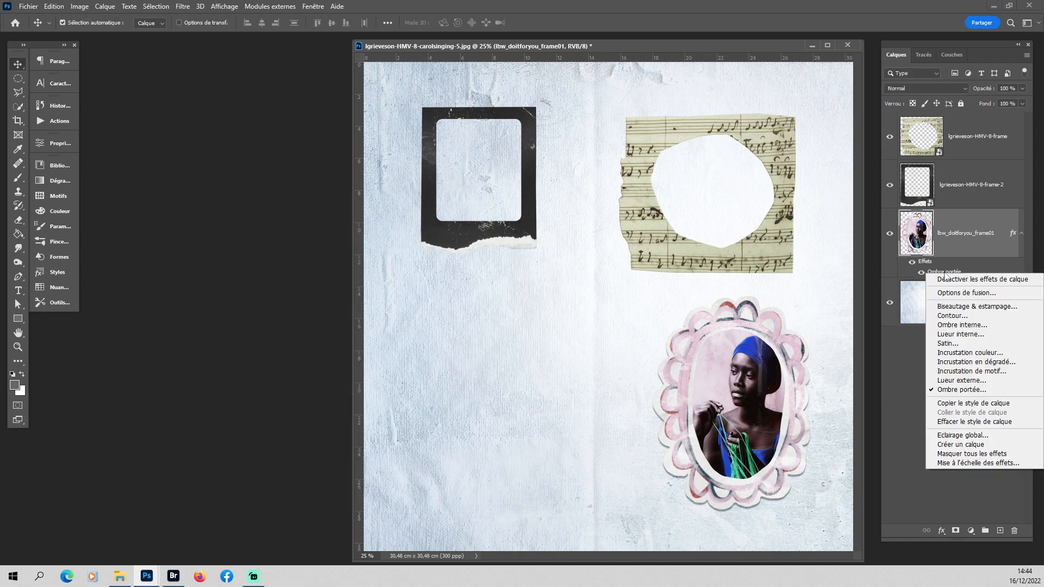
click(964, 445)
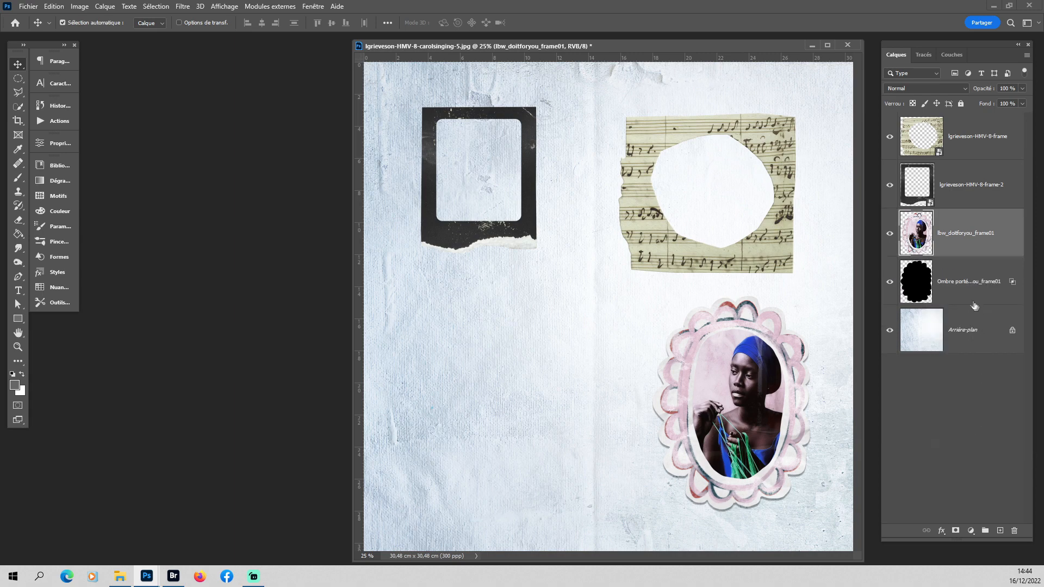
Warp the shadow layer so it extends slightly past the frame's lower-right edge and stays tucked in along the lower left
click(970, 294)
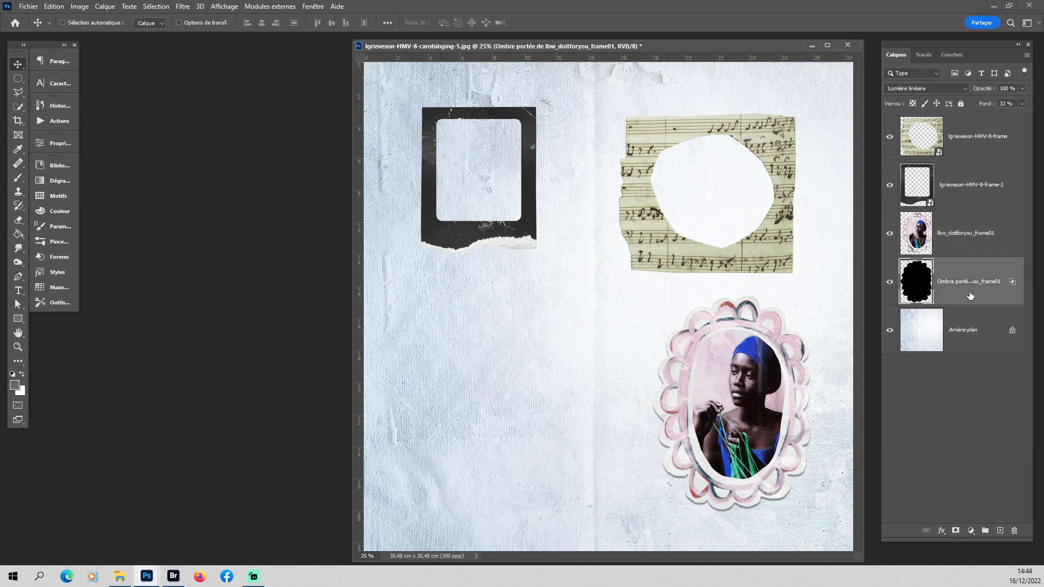
key(ctrl+t)
click(570, 23)
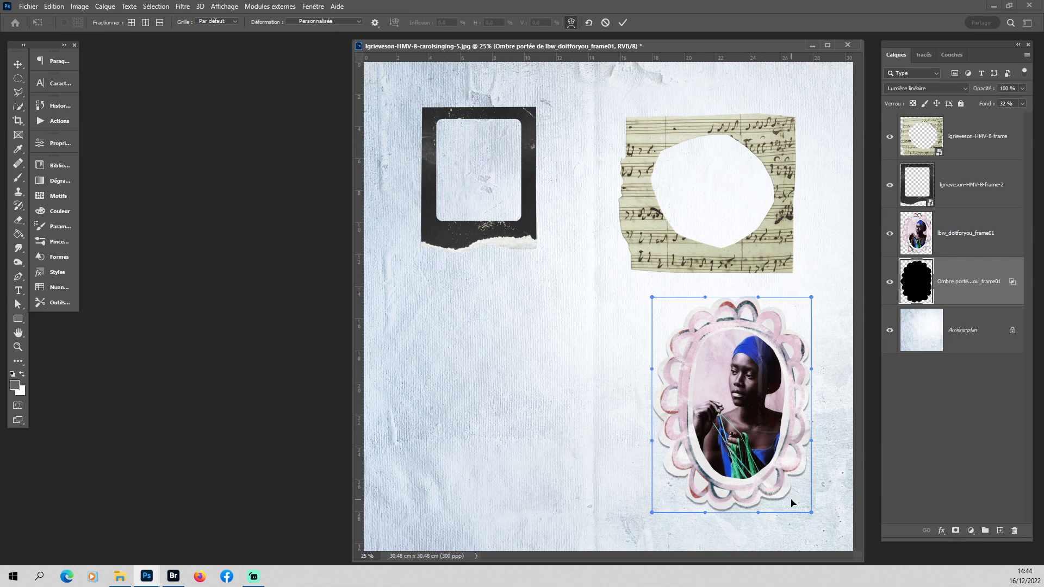
drag(791, 504, 790, 509)
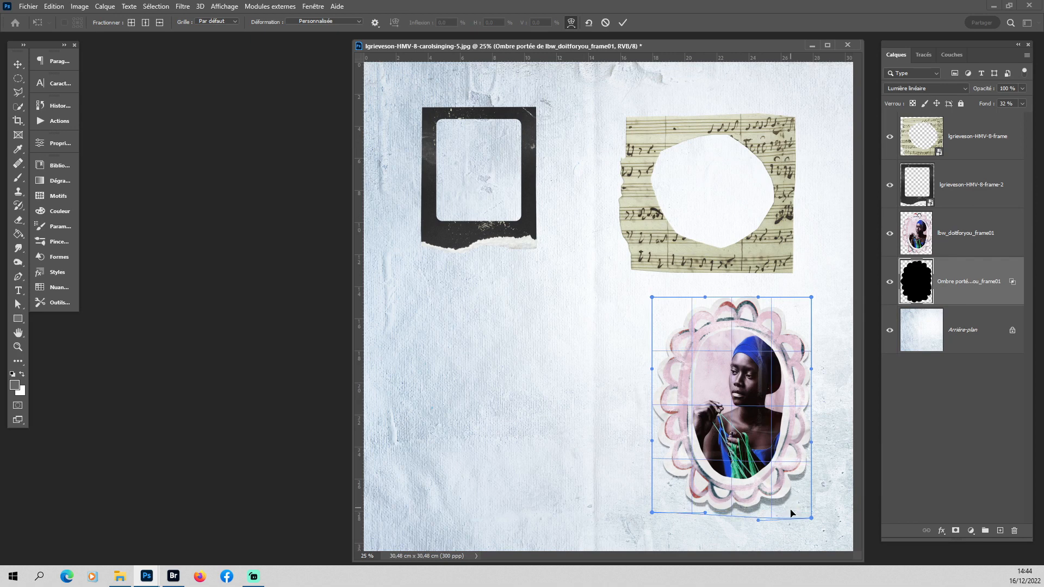
drag(704, 502, 710, 501)
drag(806, 434, 809, 436)
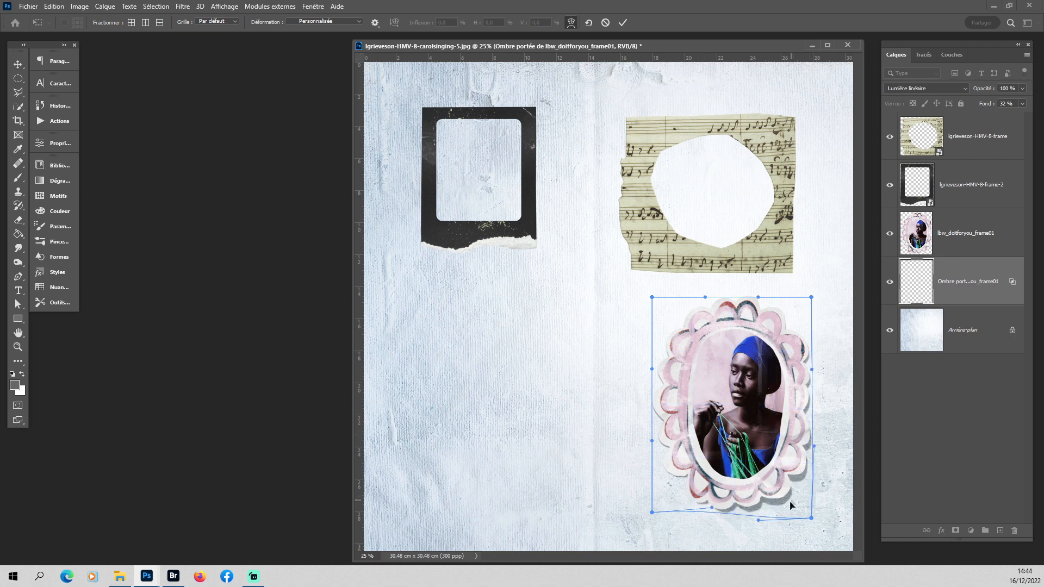
drag(786, 506, 787, 506)
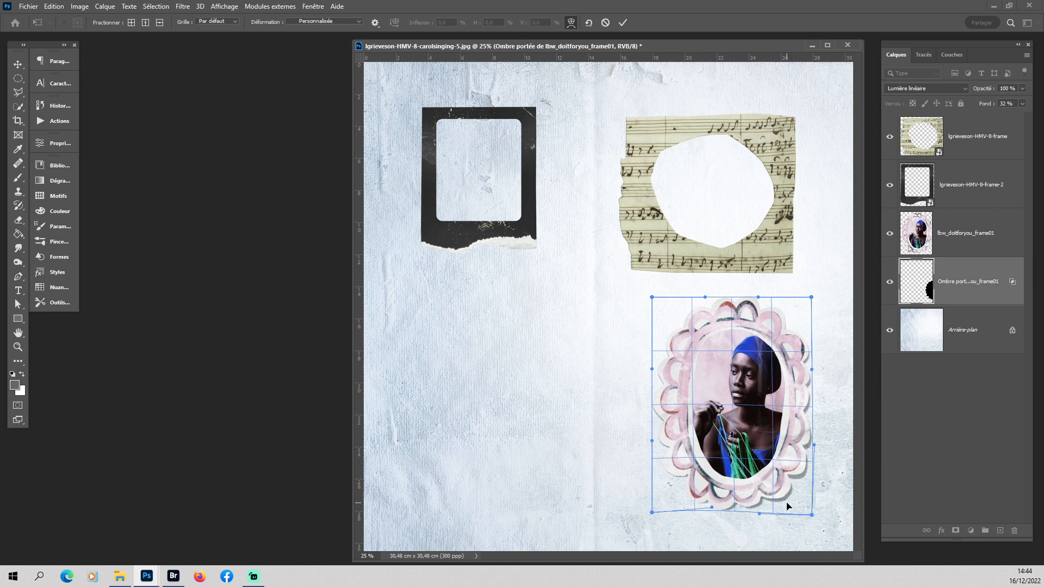
key(Return)
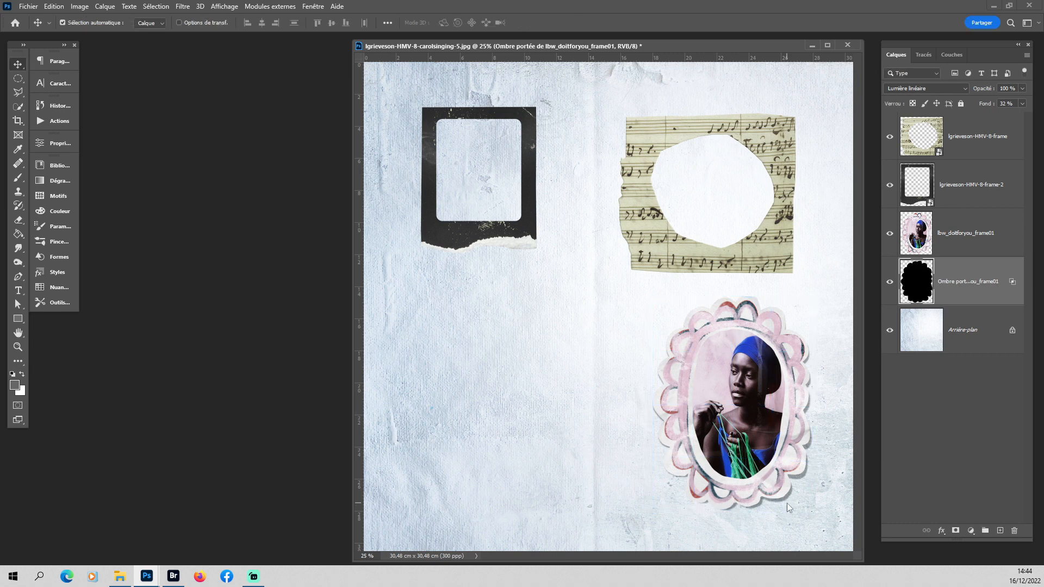